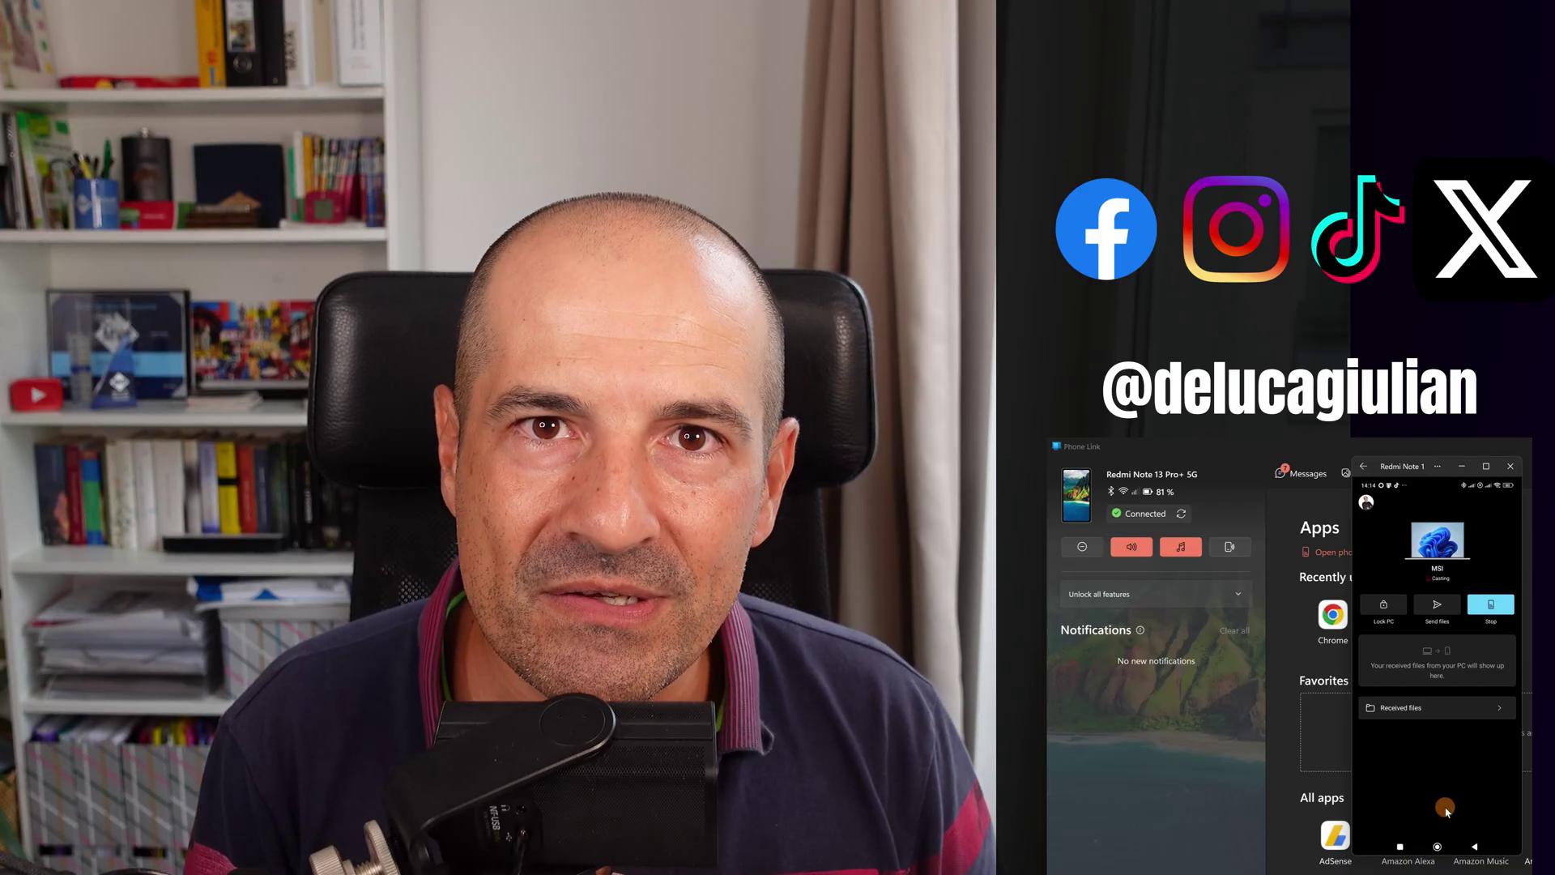
# Step: Switch the mirrored Redmi Note from its home screen to Link to Windows, then close the phone window
pyautogui.click(1437, 845)
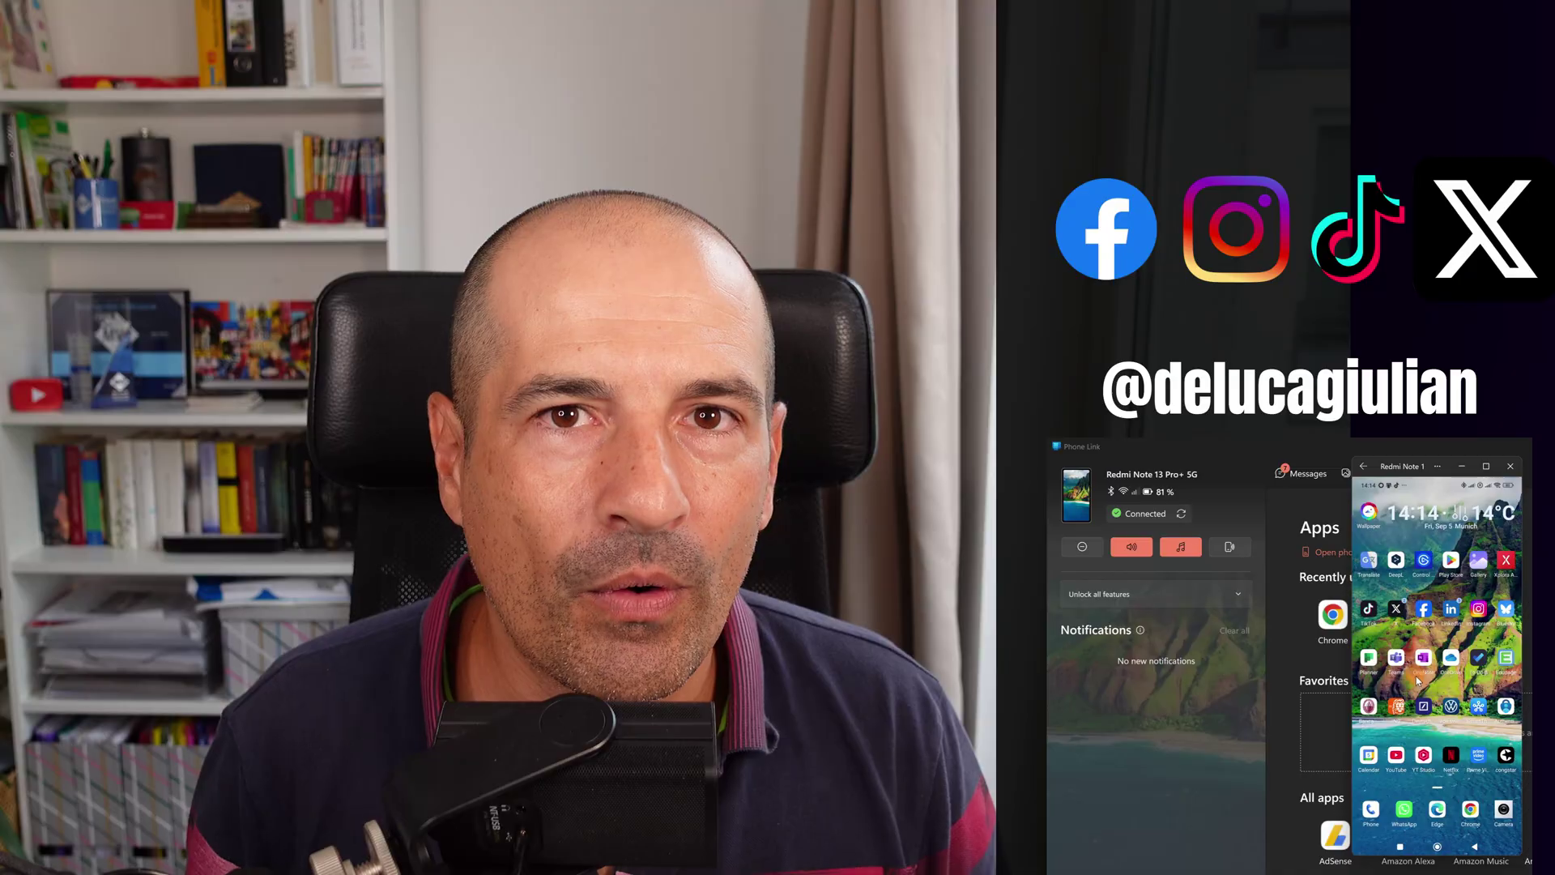
pyautogui.moveTo(1469, 686); pyautogui.dragTo(1361, 681)
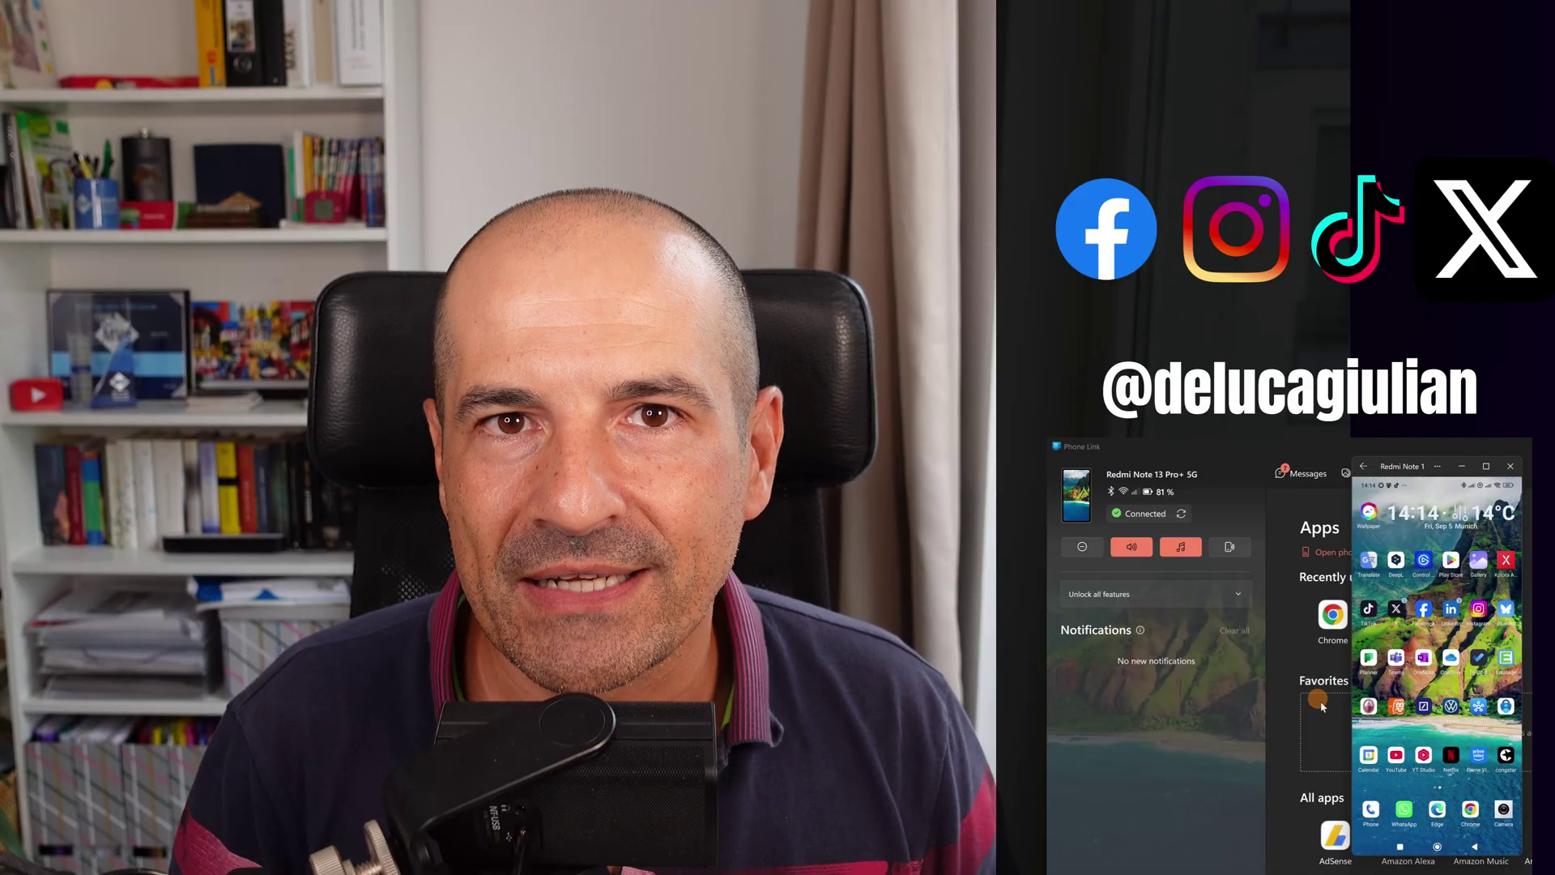
pyautogui.click(1403, 851)
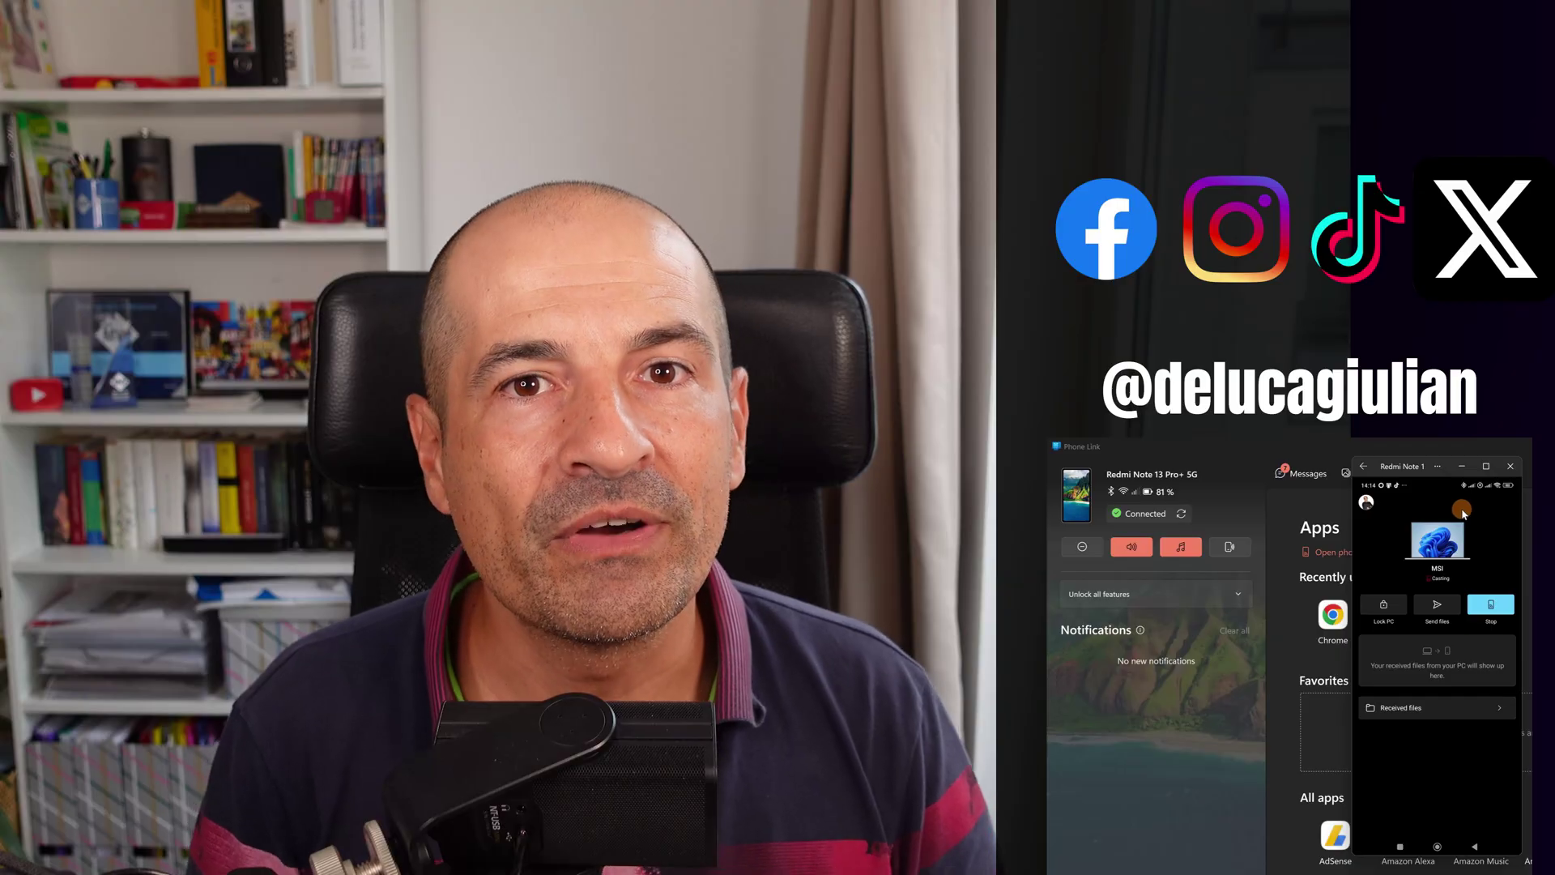
pyautogui.click(1511, 469)
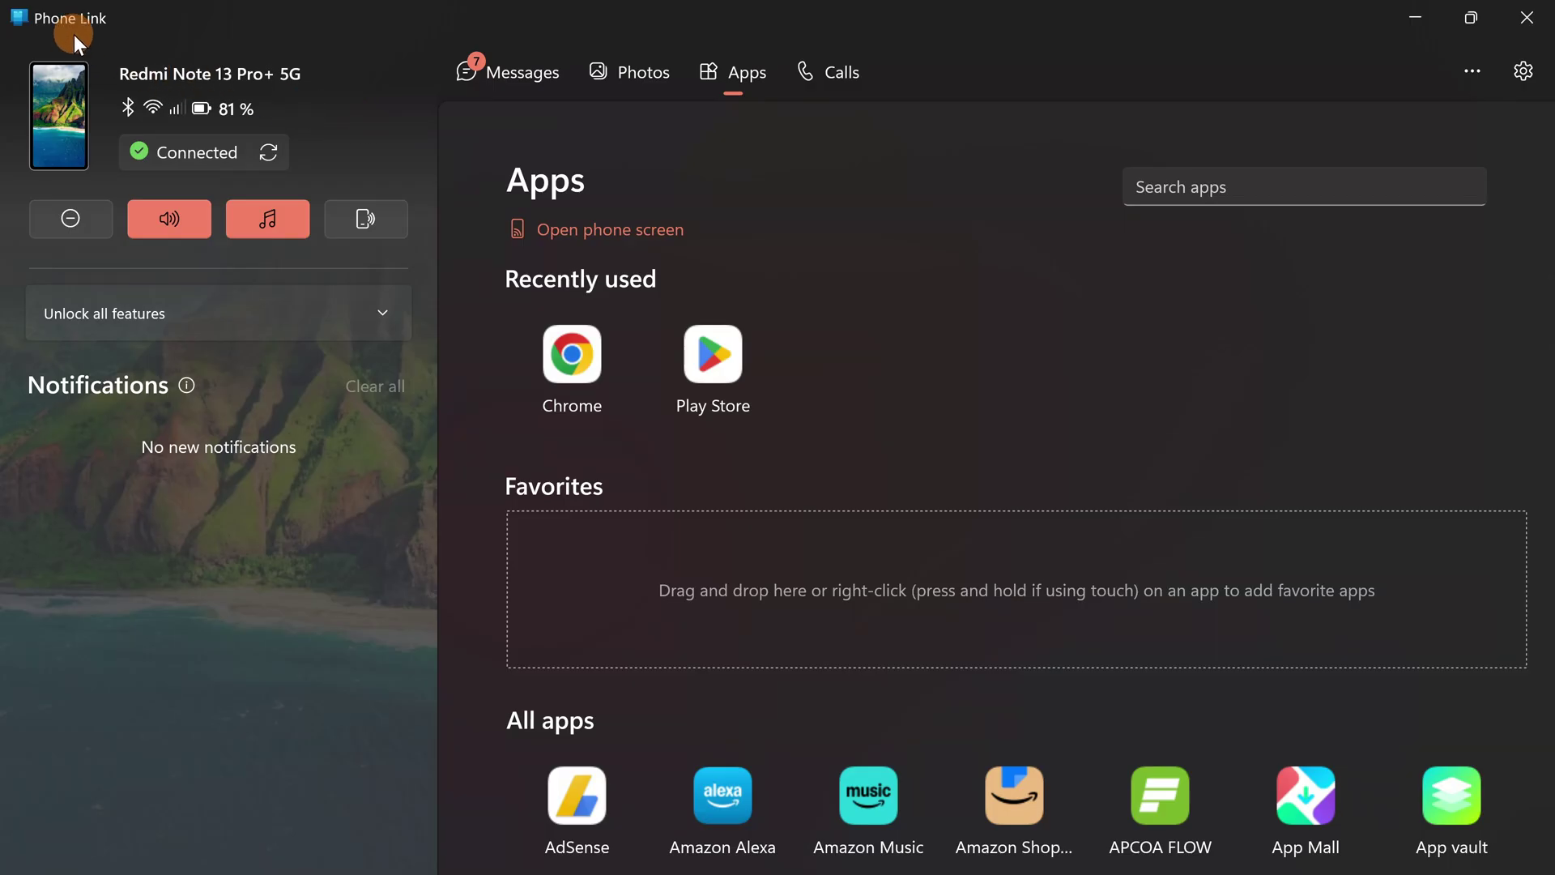
# Step: Reopen the mirrored phone screen from the phone thumbnail in Phone Link's top-left corner
pyautogui.click(68, 125)
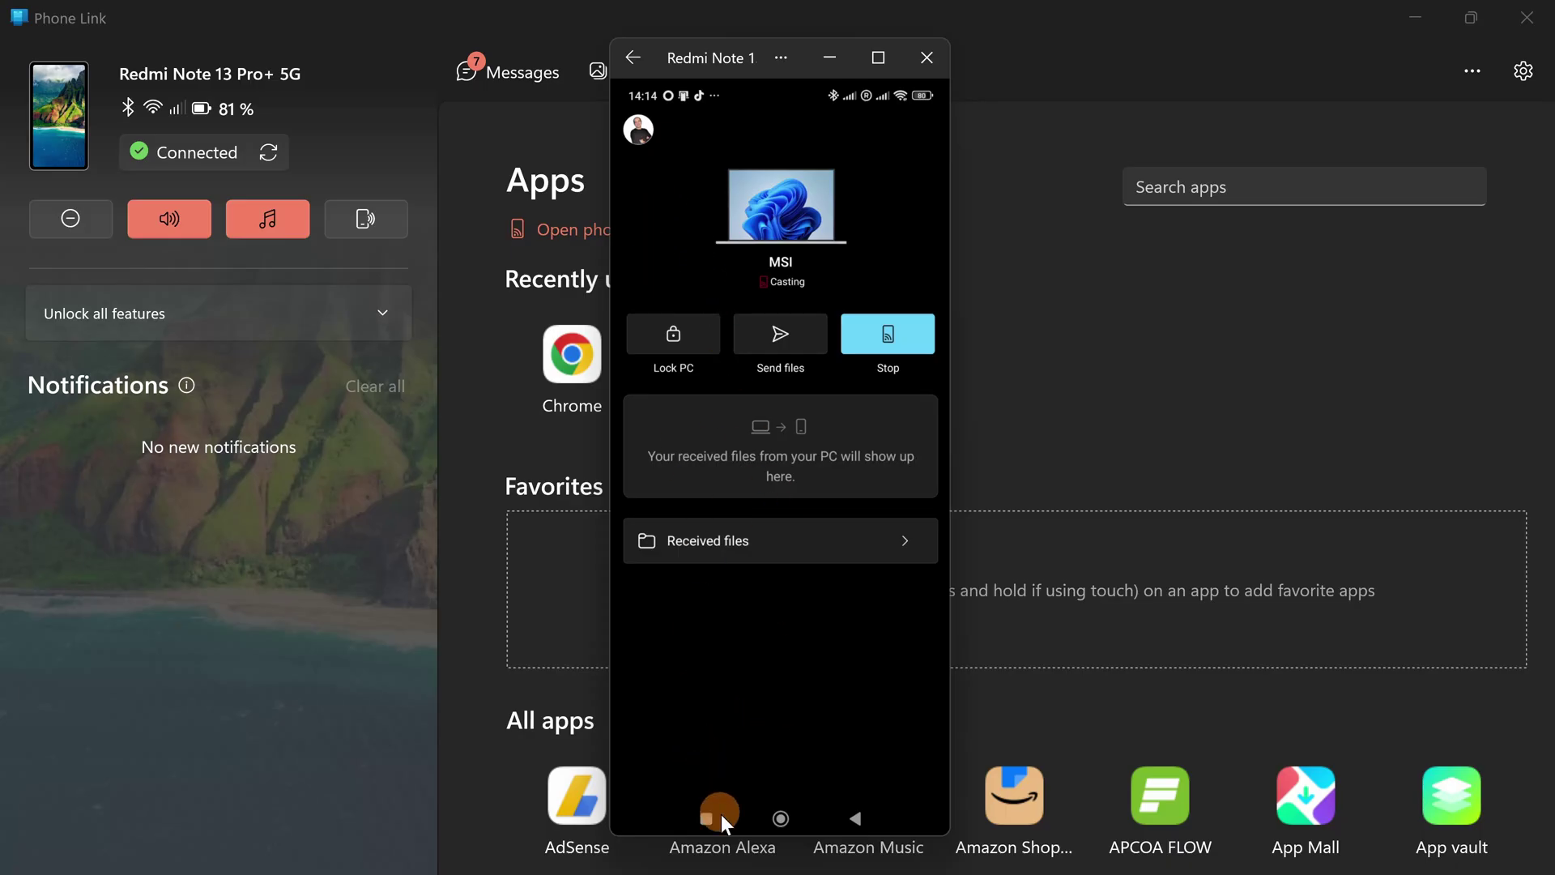
# Step: Browse the phone's home pages, return to Link to Windows via Recents, and close the phone window
pyautogui.click(784, 819)
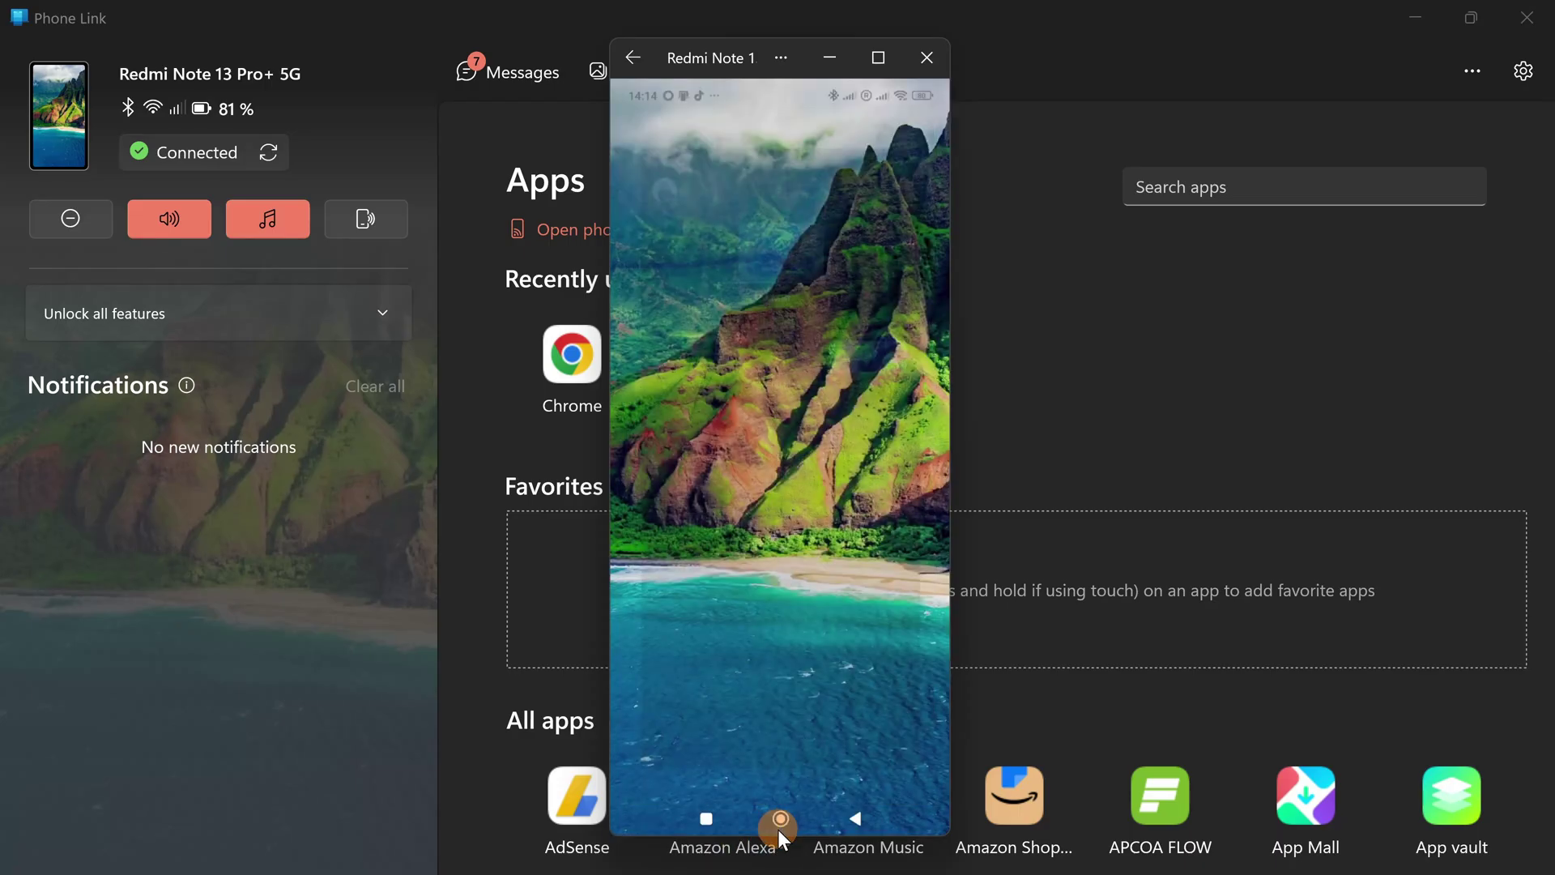
pyautogui.moveTo(864, 496)
pyautogui.mouseDown()
pyautogui.moveTo(763, 499)
pyautogui.moveTo(1075, 500)
pyautogui.mouseUp()
pyautogui.moveTo(853, 492); pyautogui.dragTo(458, 489)
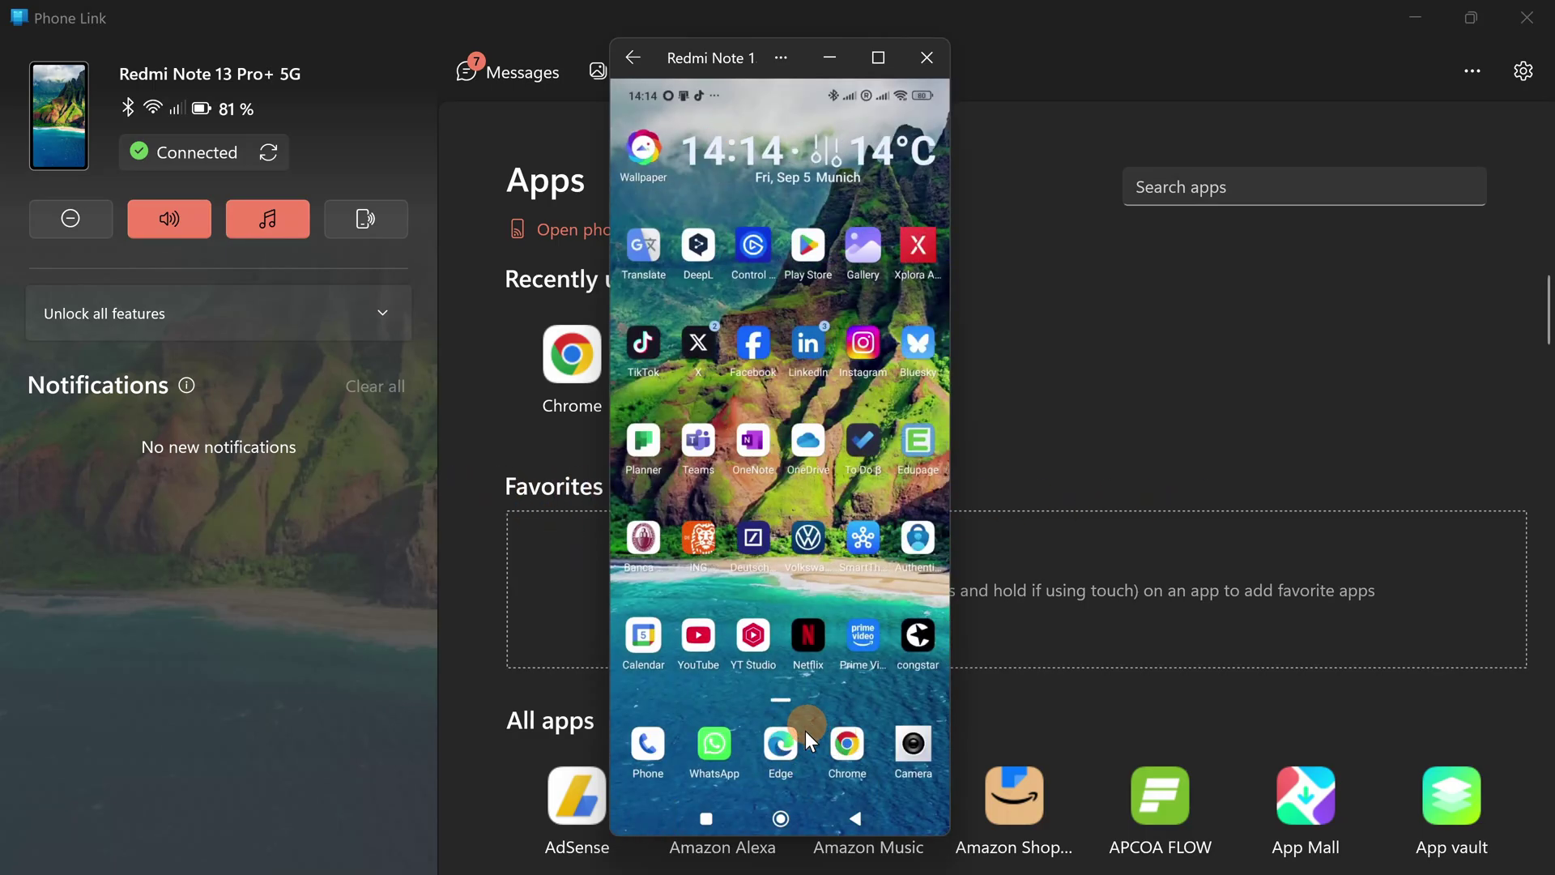
pyautogui.click(707, 822)
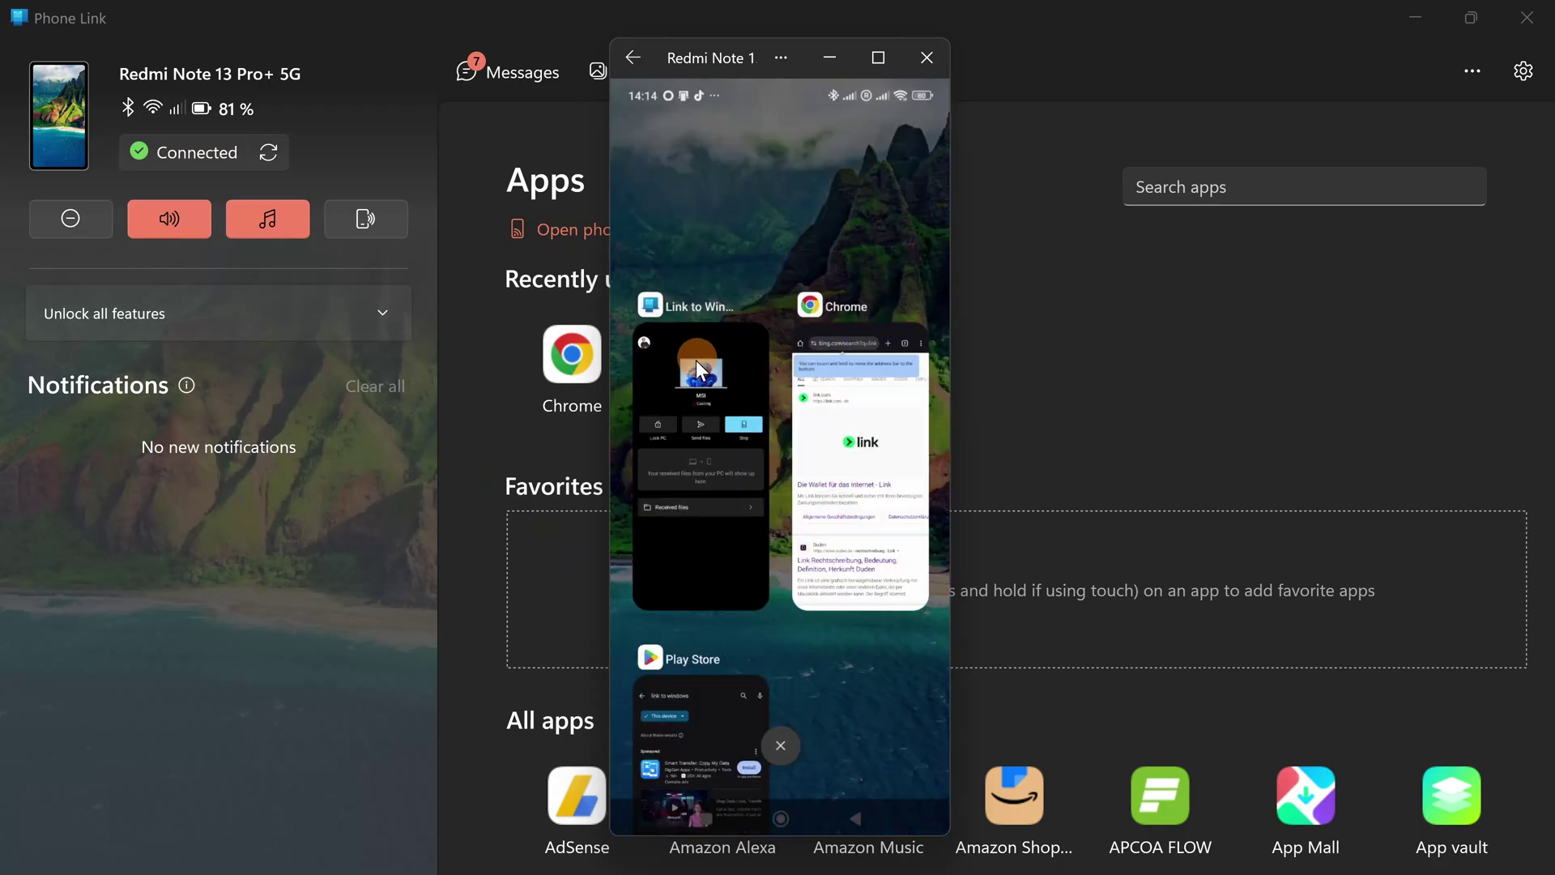
pyautogui.click(673, 386)
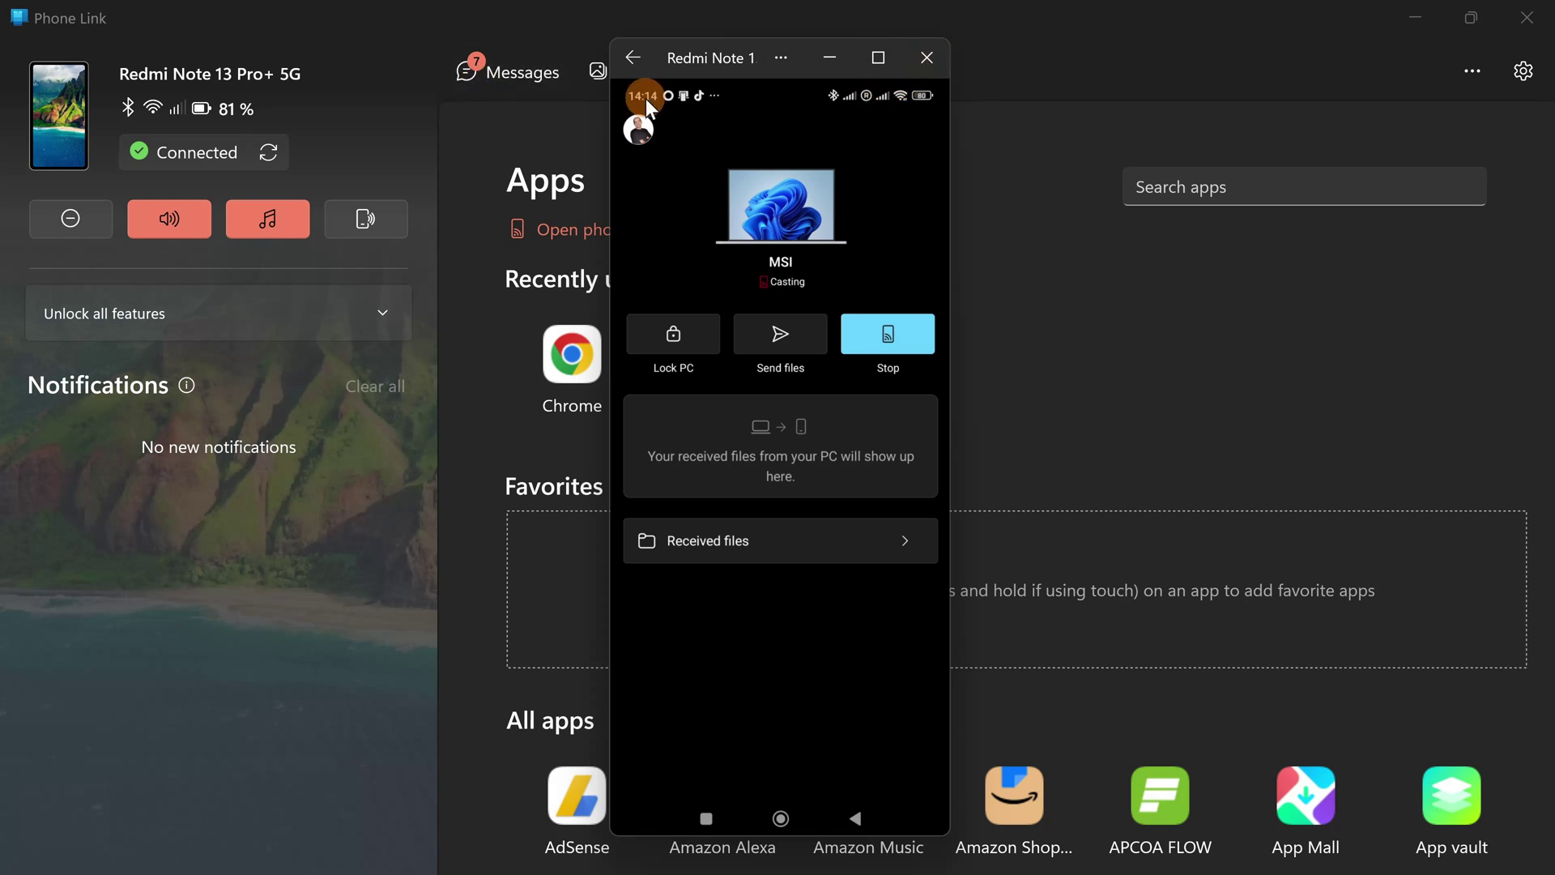
pyautogui.click(932, 59)
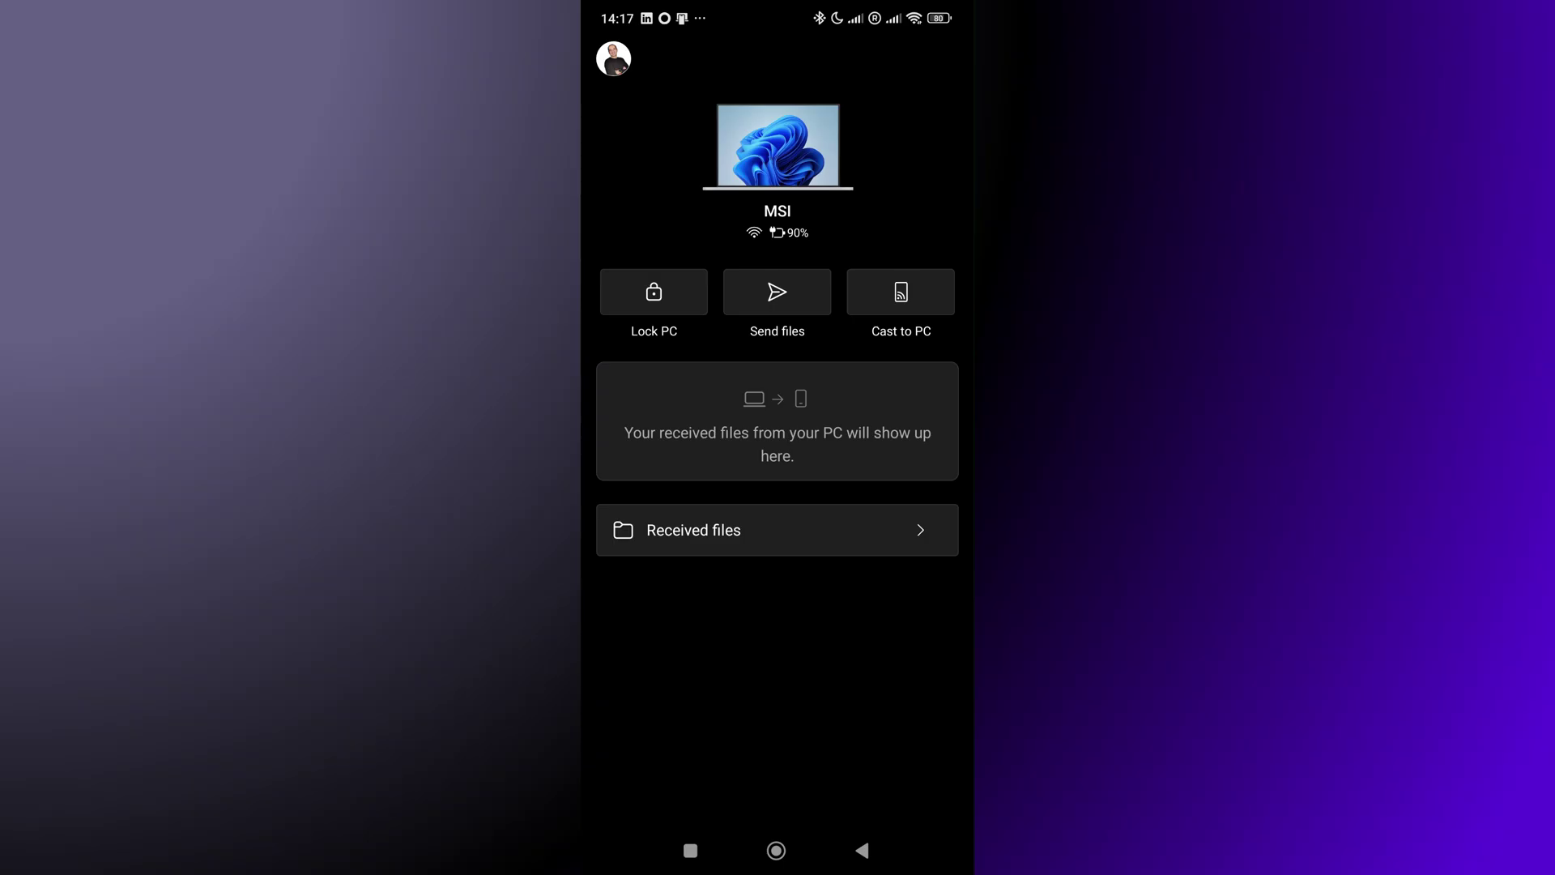
# Step: Cast the phone to the MSI PC and allow screen recording in the 'Start recording or casting' prompt
pyautogui.click(901, 302)
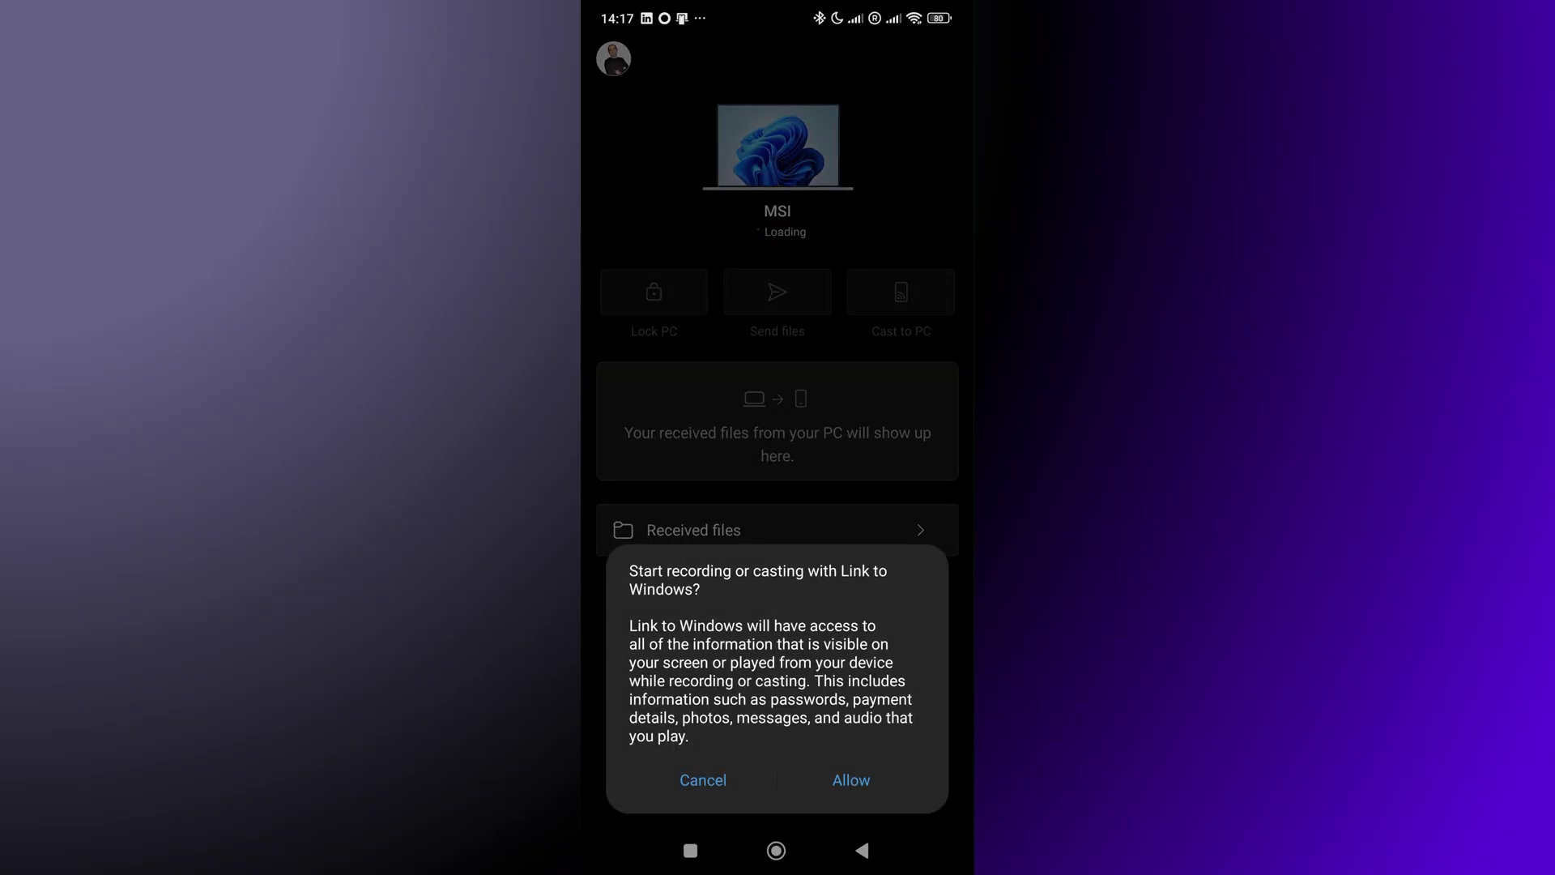
pyautogui.click(851, 780)
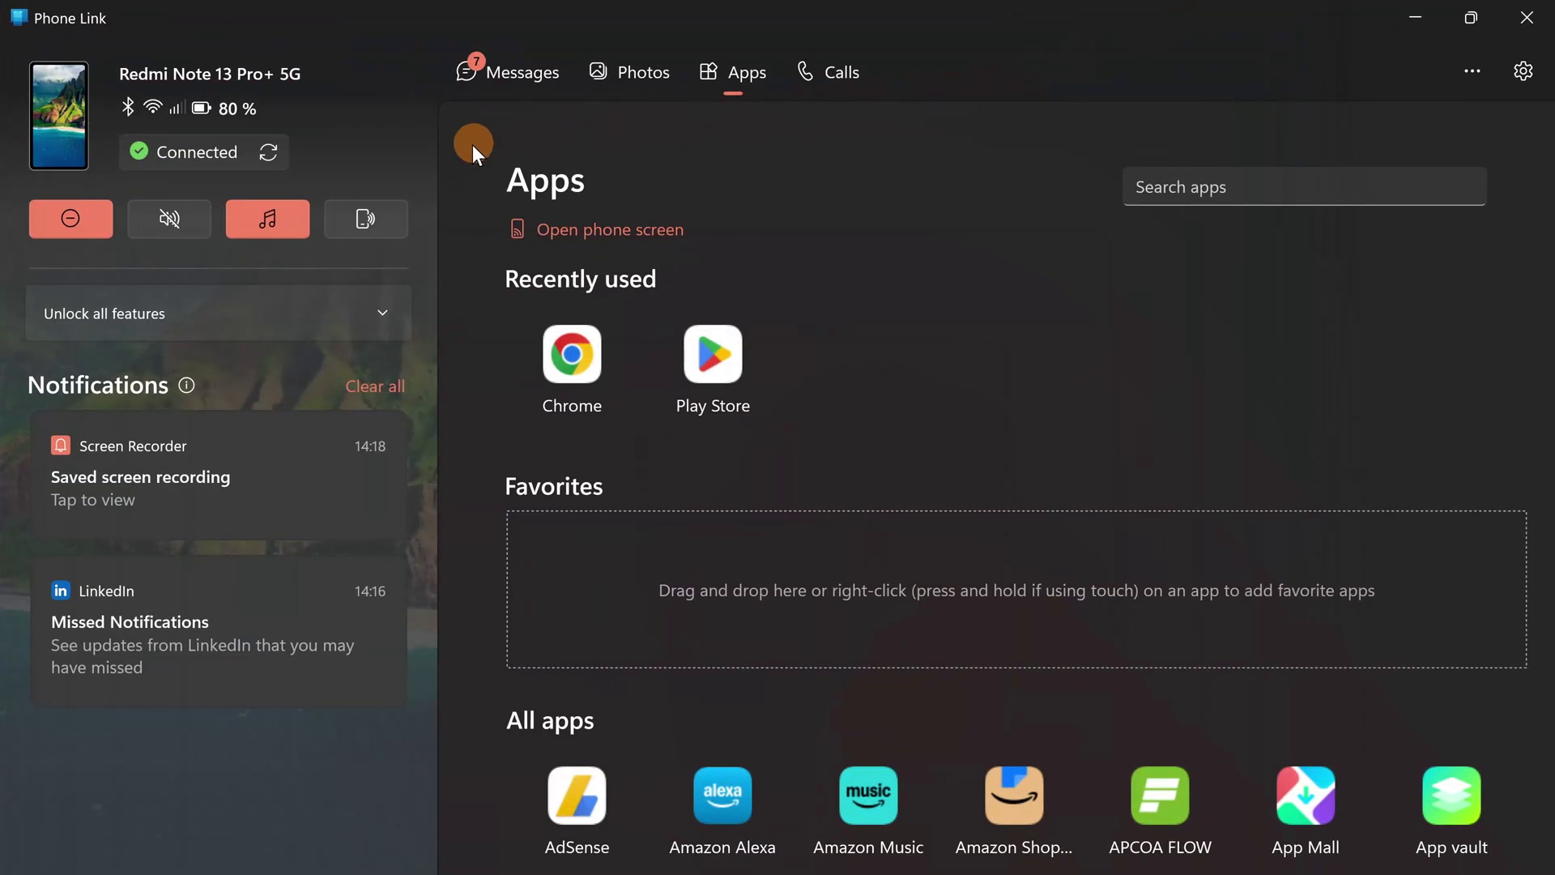
# Step: Send the newest Screenrecorder MP4 from Recent files to MSI, then close the phone window
pyautogui.click(66, 116)
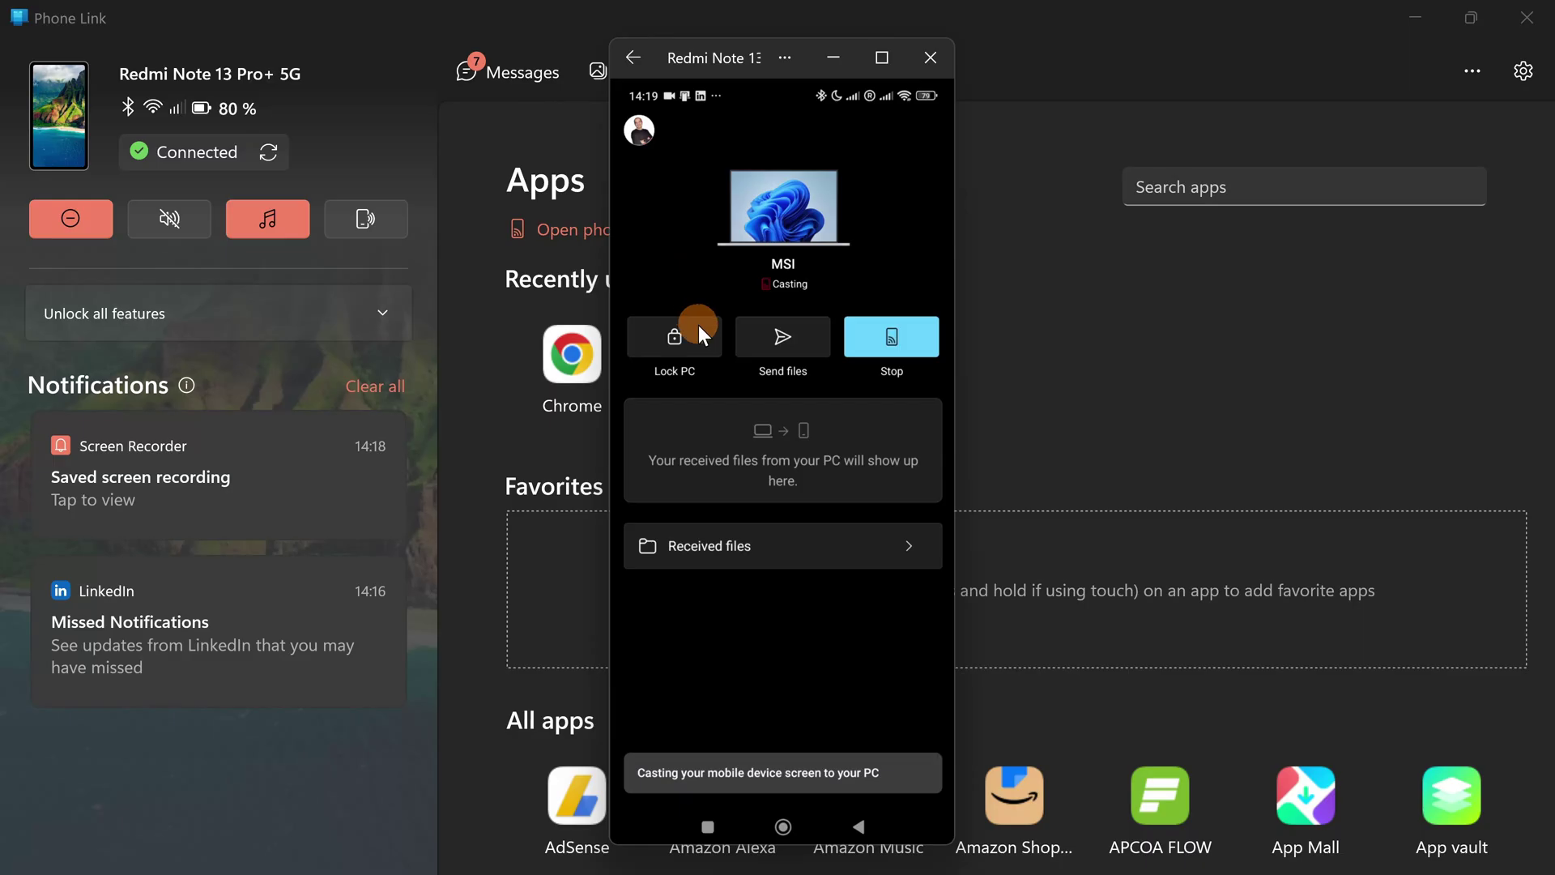
pyautogui.click(784, 334)
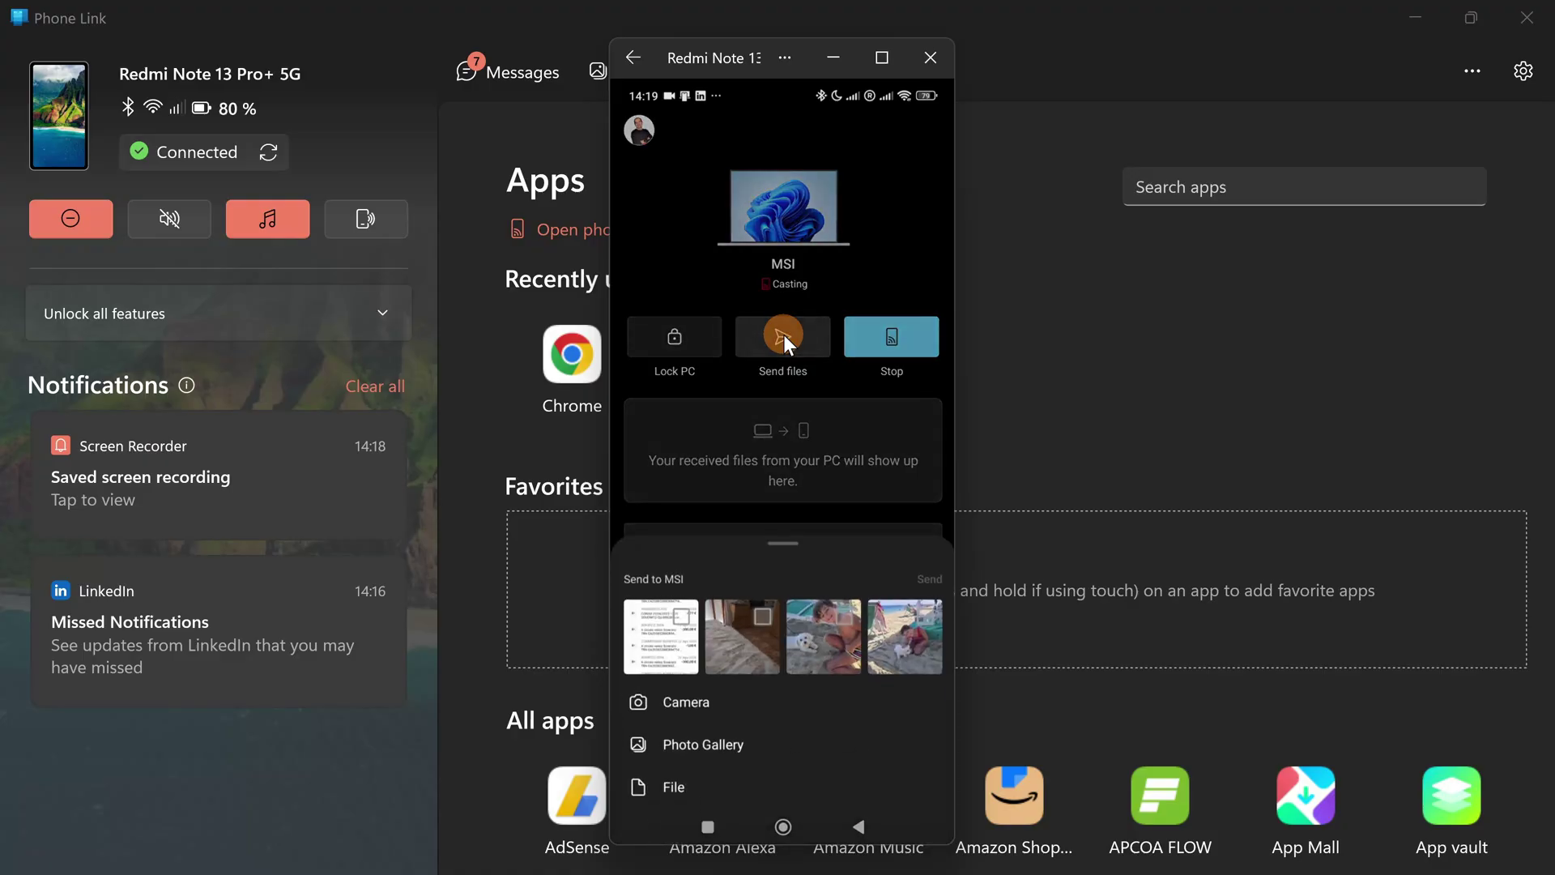
pyautogui.click(685, 789)
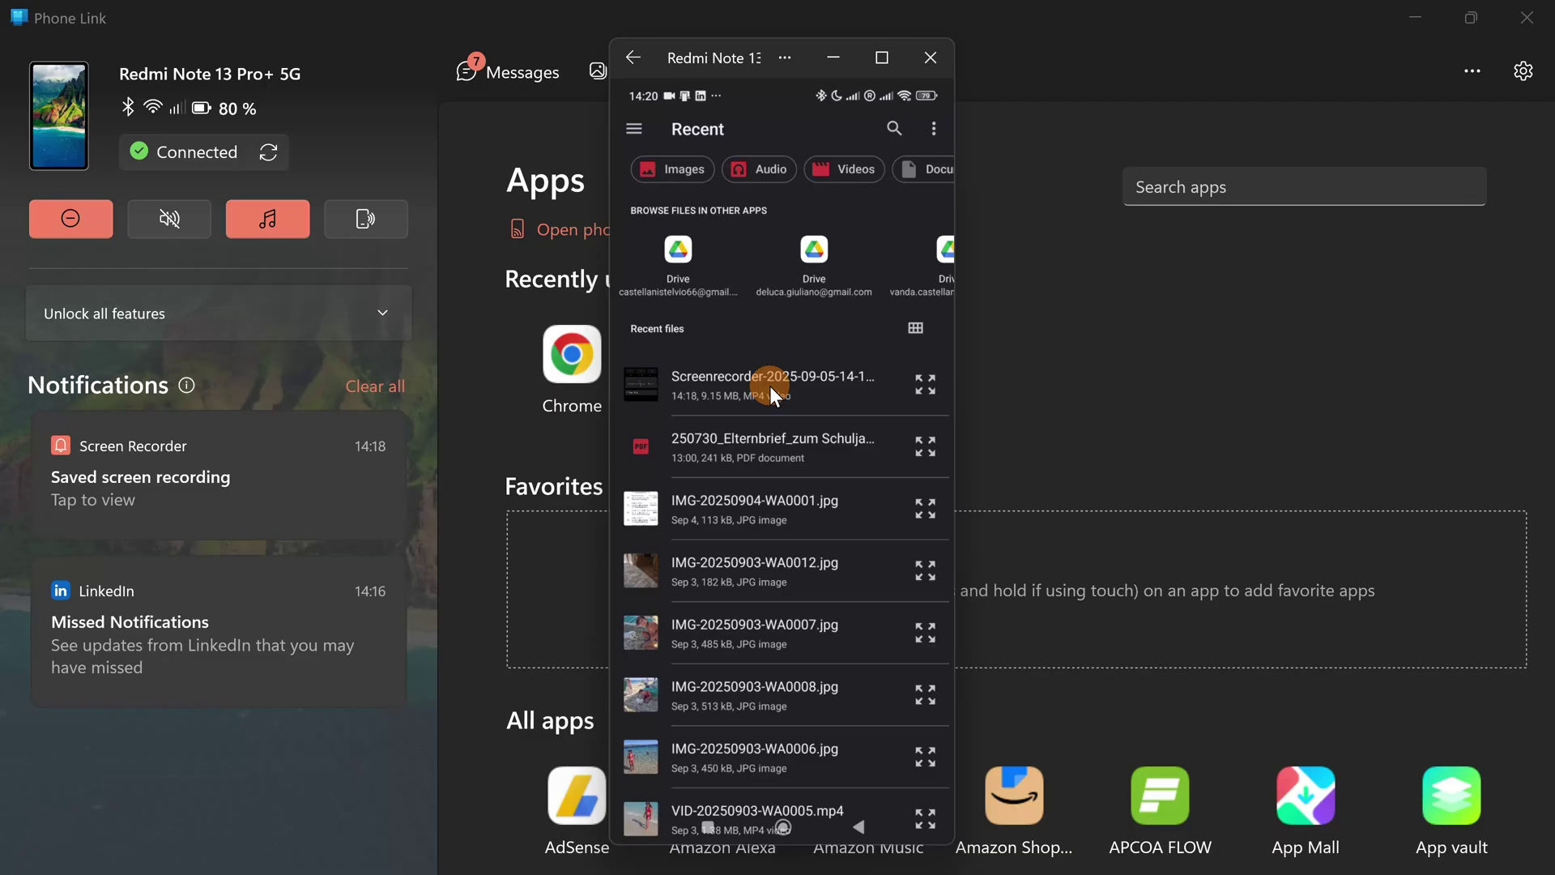
pyautogui.click(772, 385)
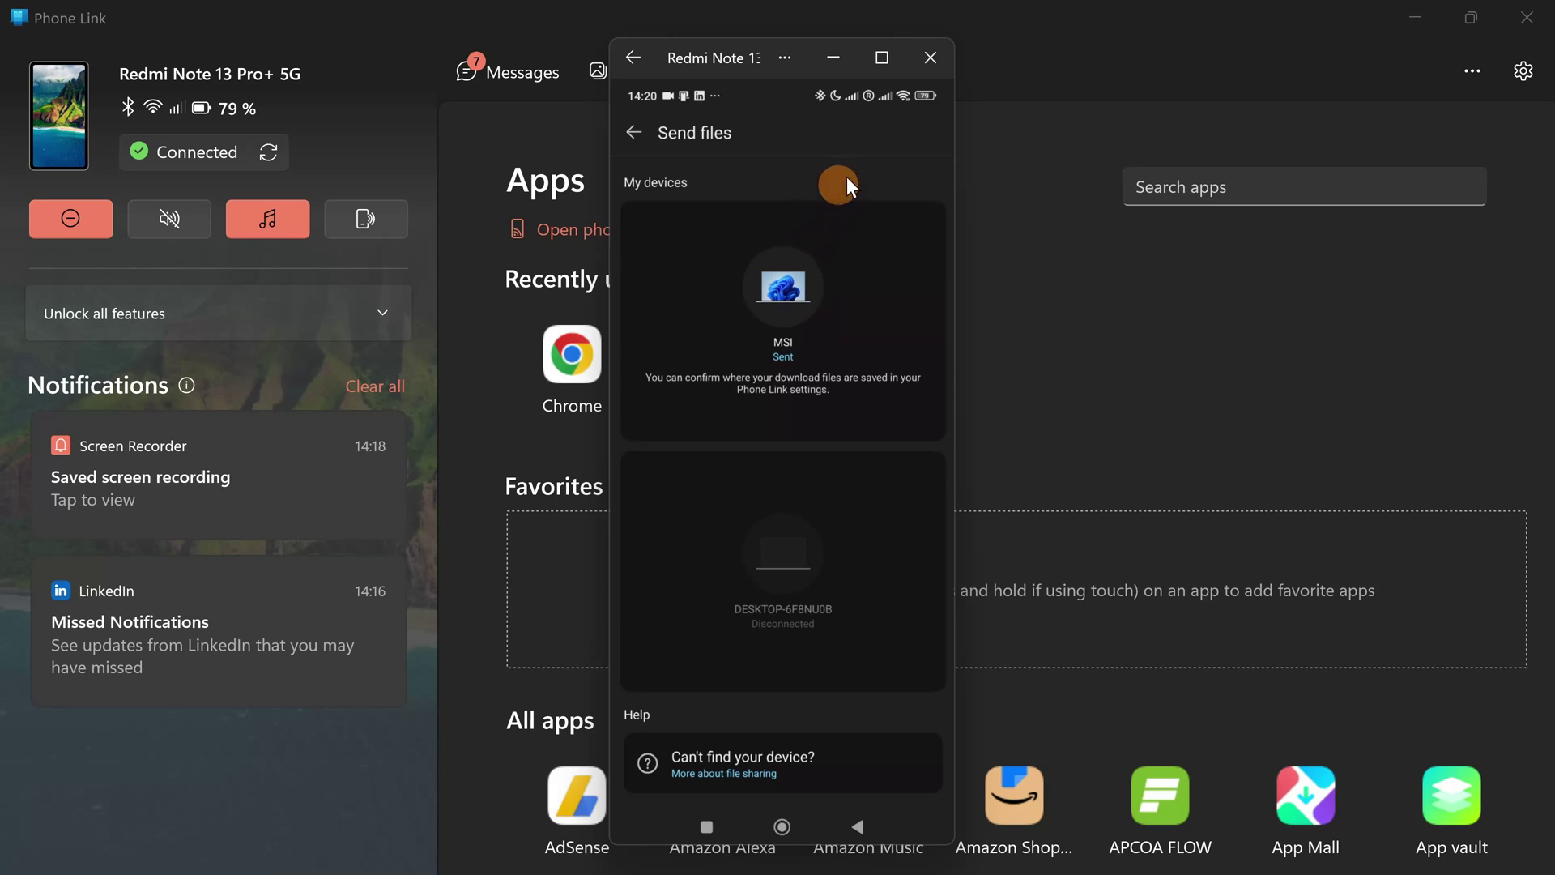
pyautogui.click(926, 64)
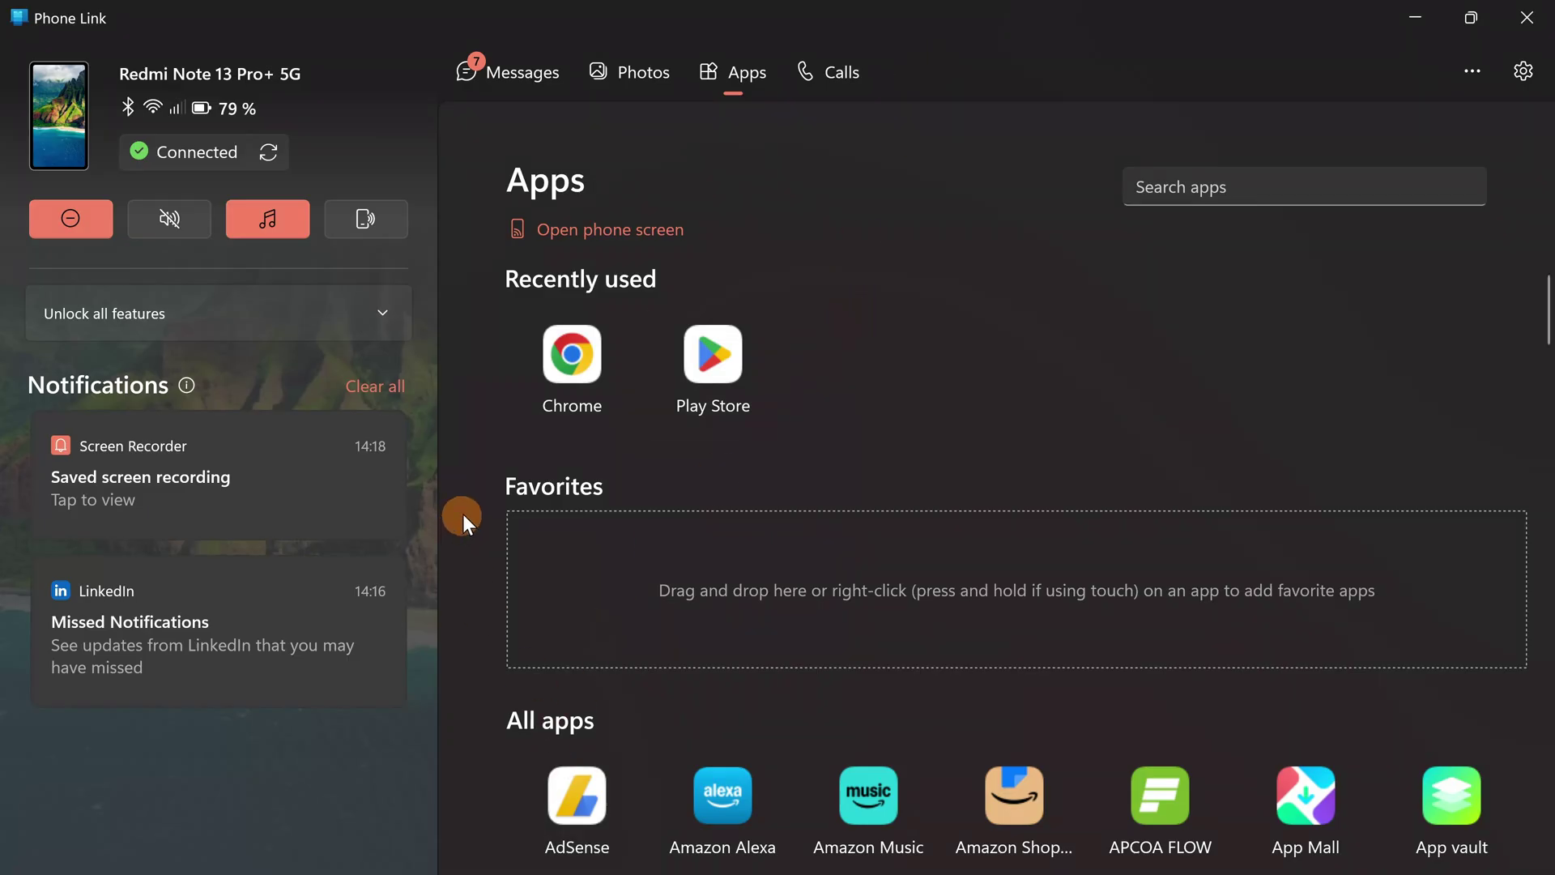
# Step: Cut the Screenrecorder MP4 from the Downloads\Phone Link folder in a new File Explorer window
pyautogui.press('super+e')
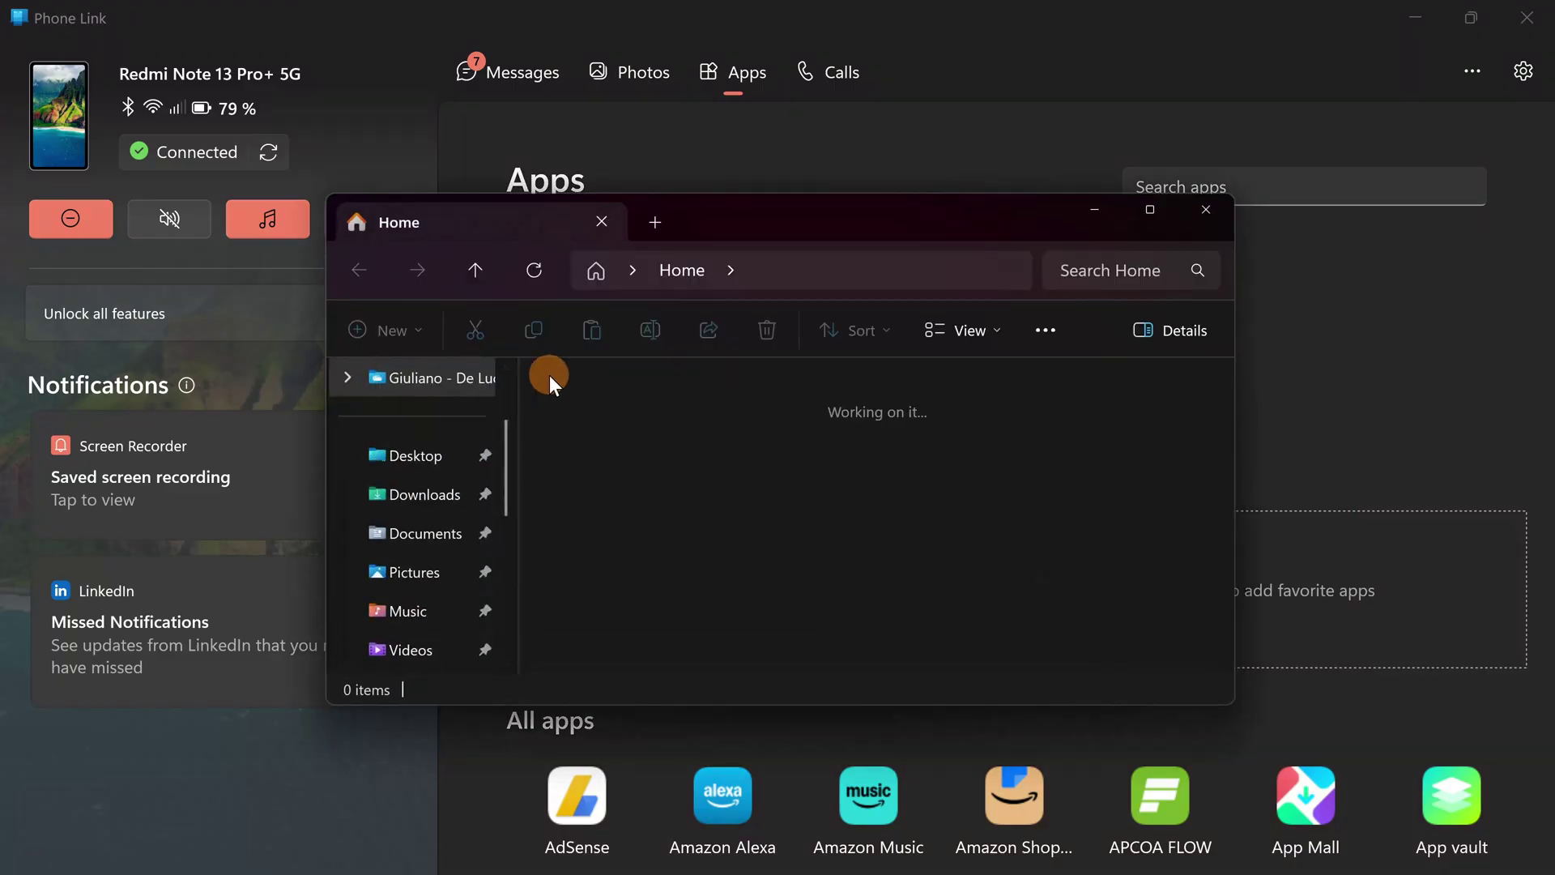
pyautogui.click(424, 495)
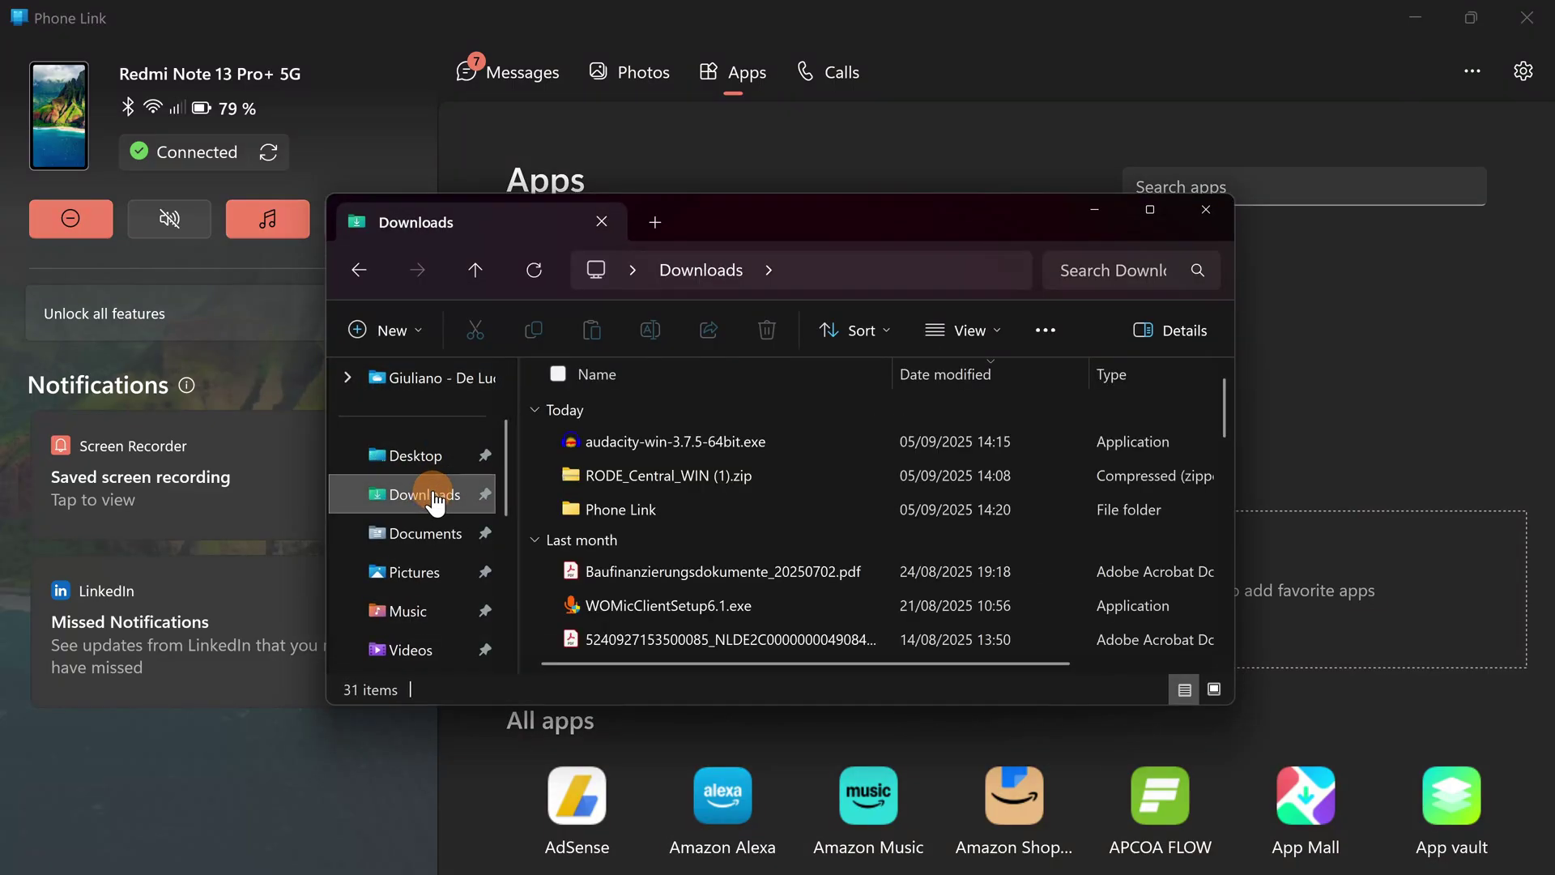
pyautogui.moveTo(621, 509)
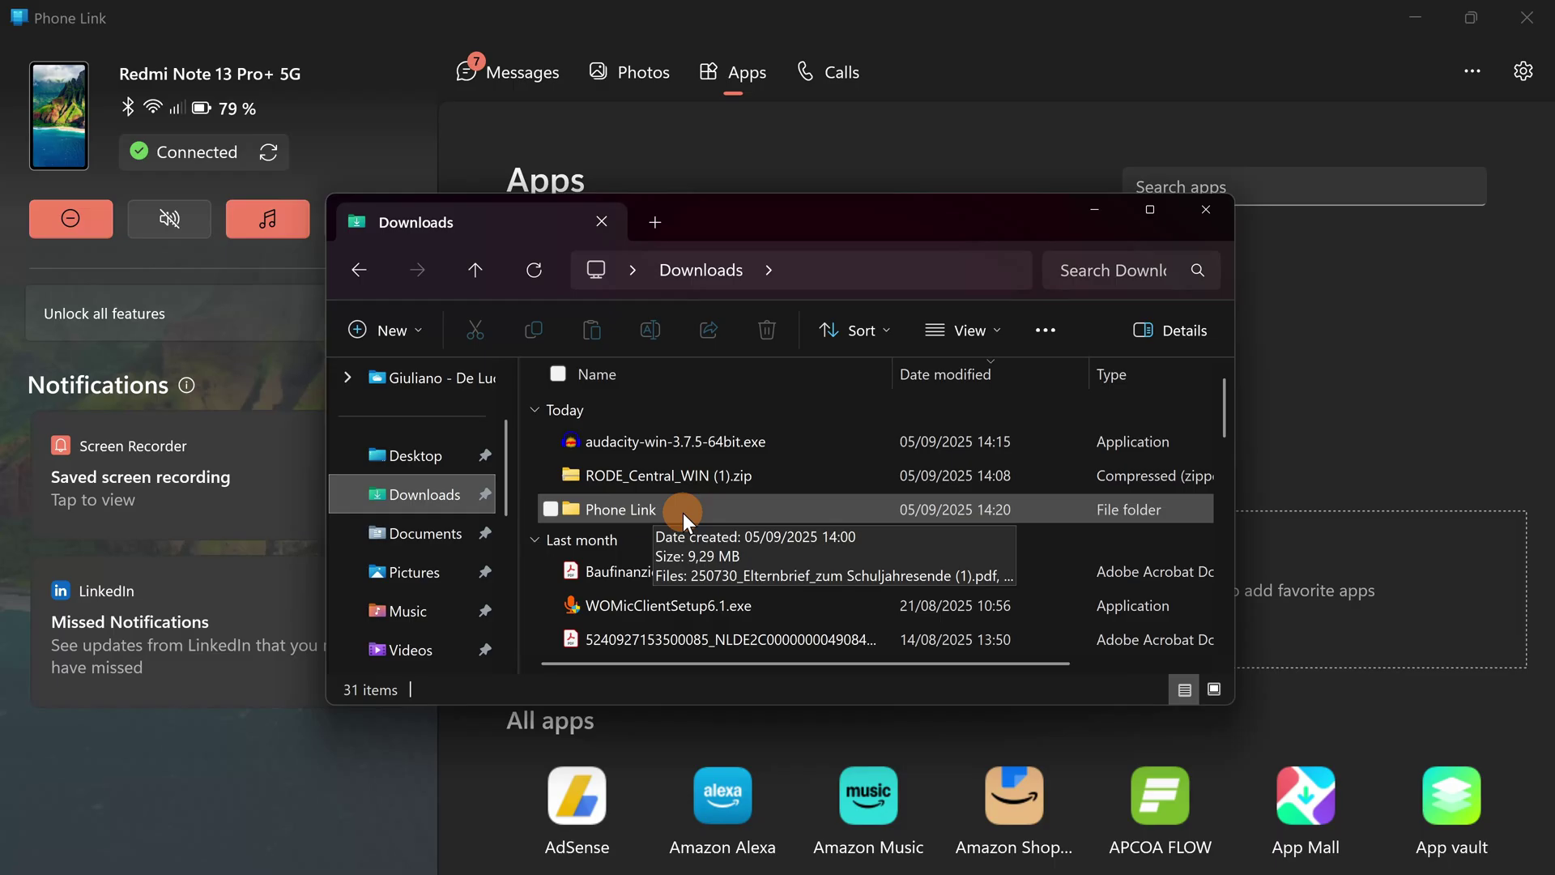
pyautogui.doubleClick(682, 513)
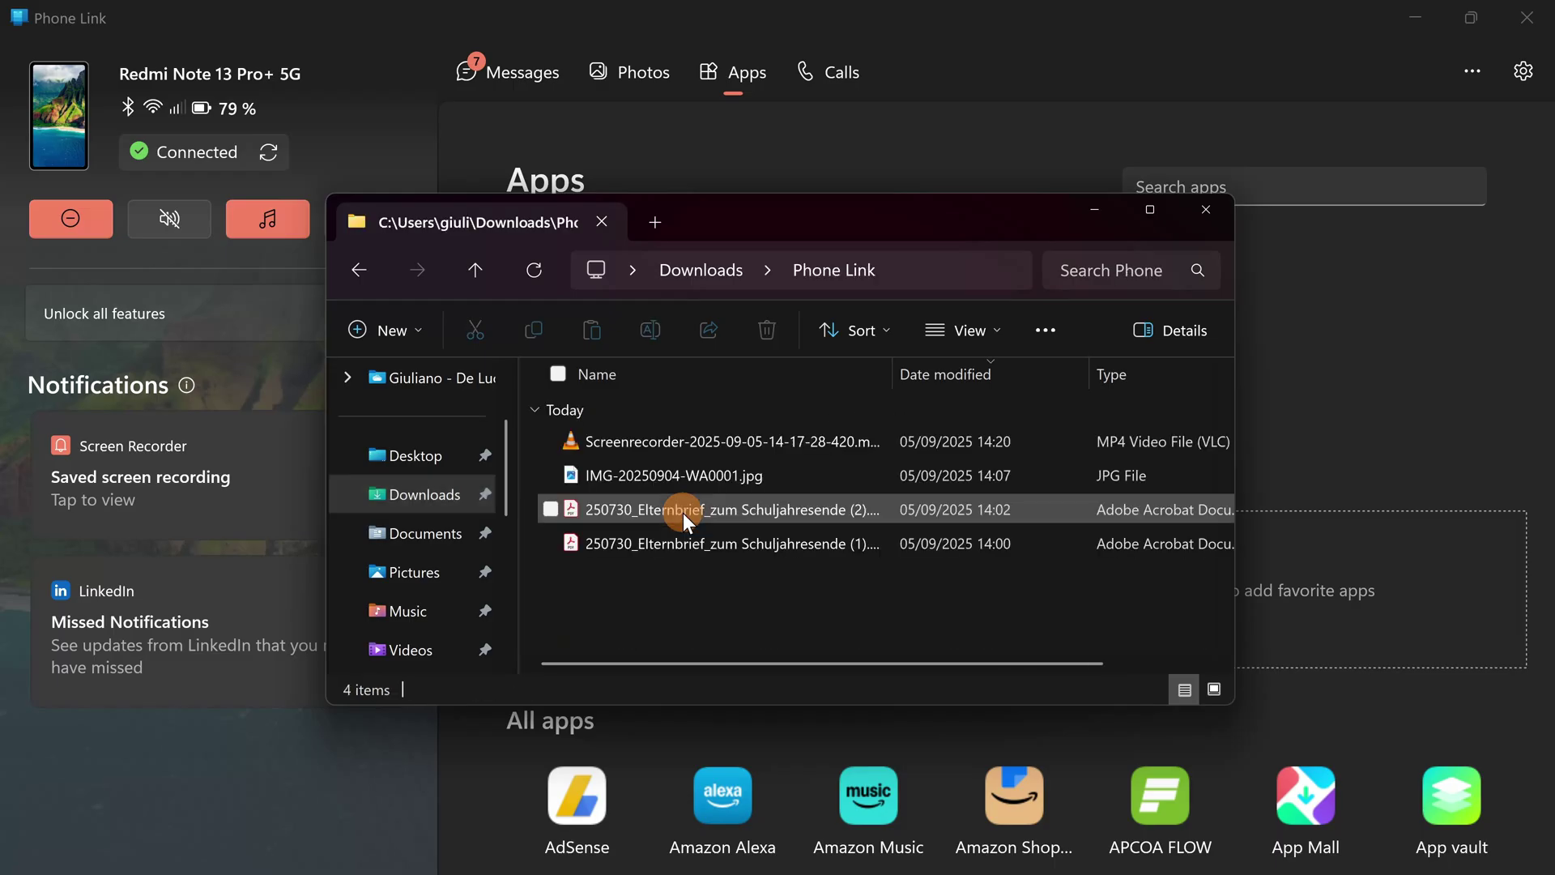
pyautogui.click(755, 449)
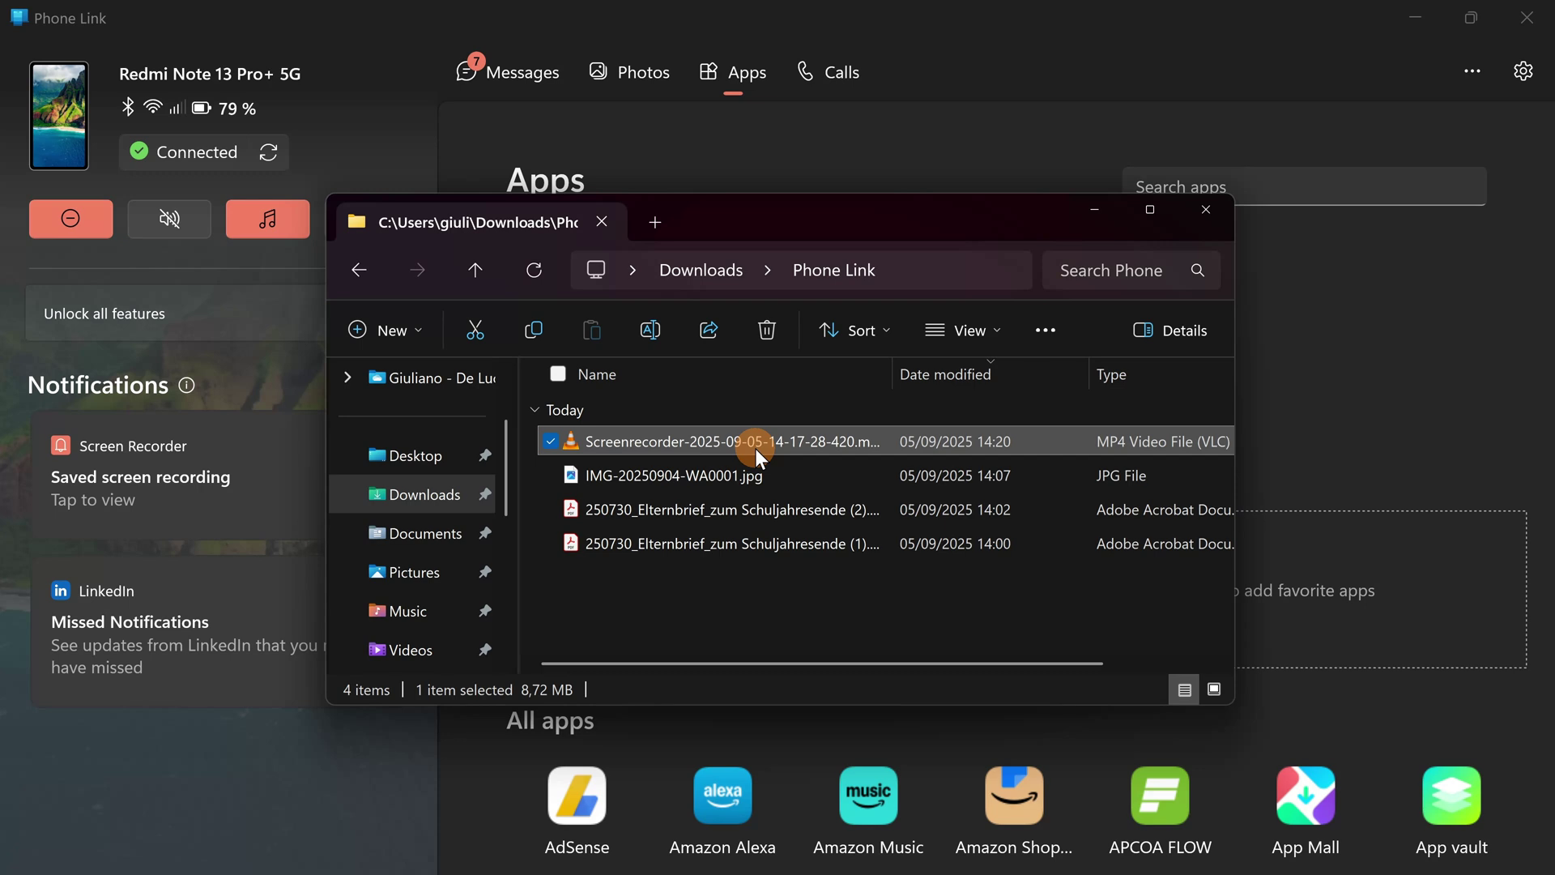
pyautogui.hotkey('ctrl', 'x')
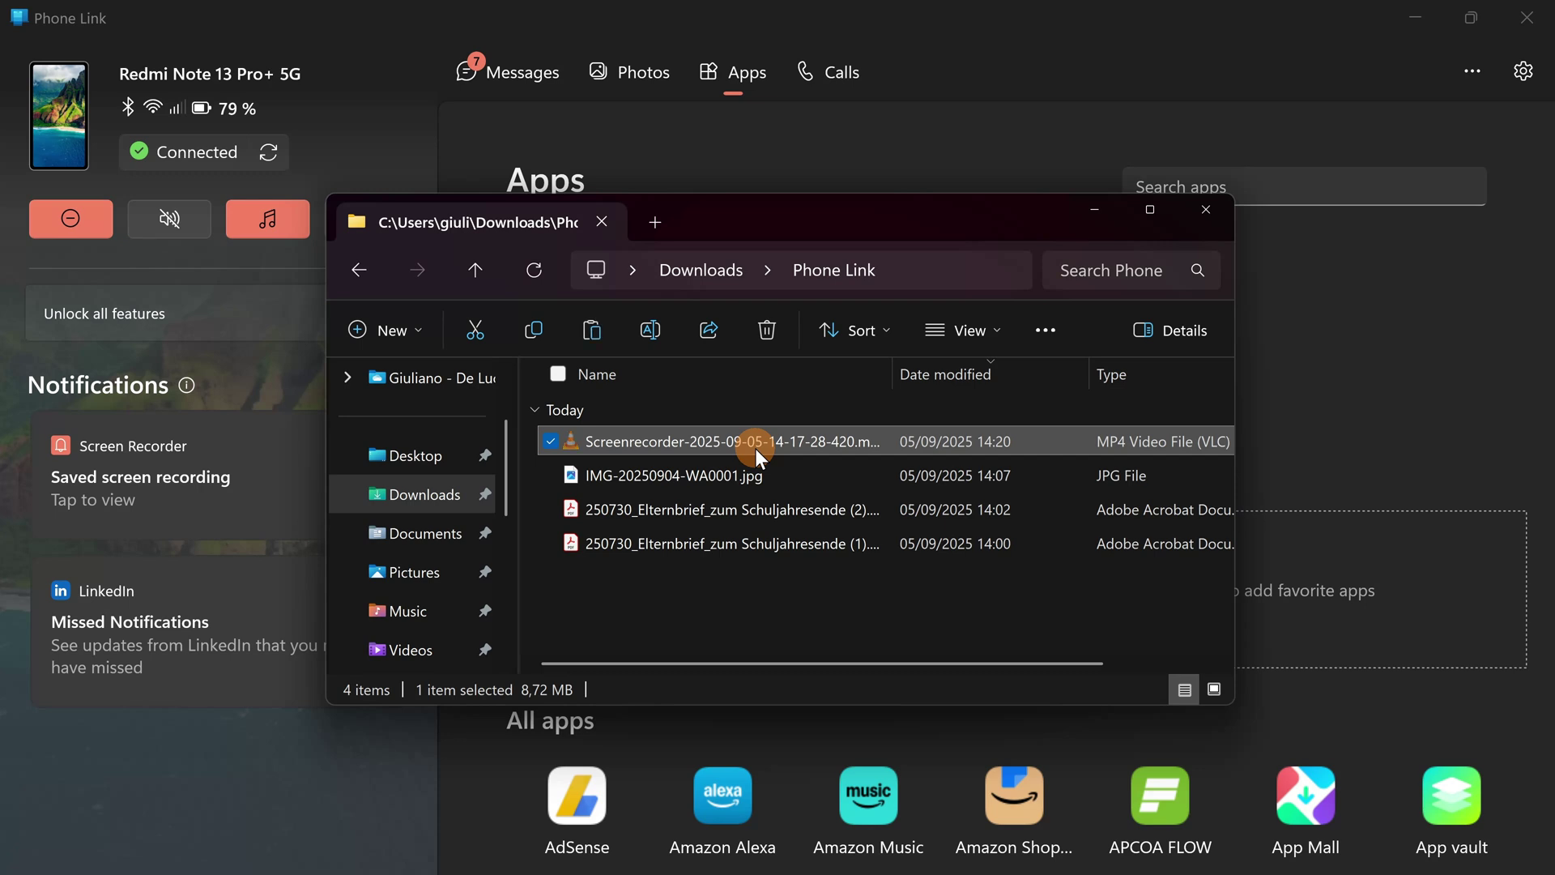